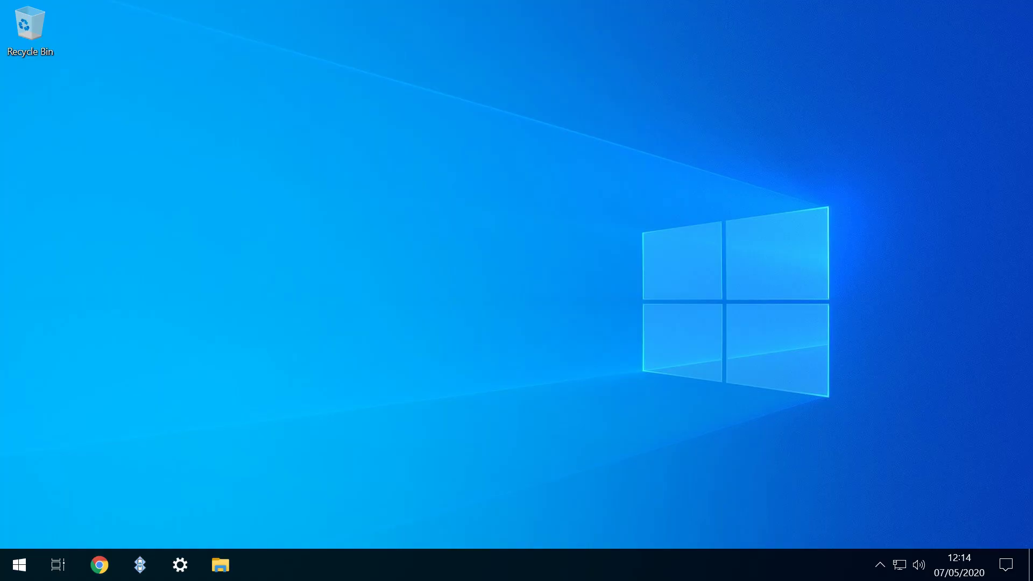
# Step: Launch the Windows Settings app from the Start menu
pyautogui.press('super')
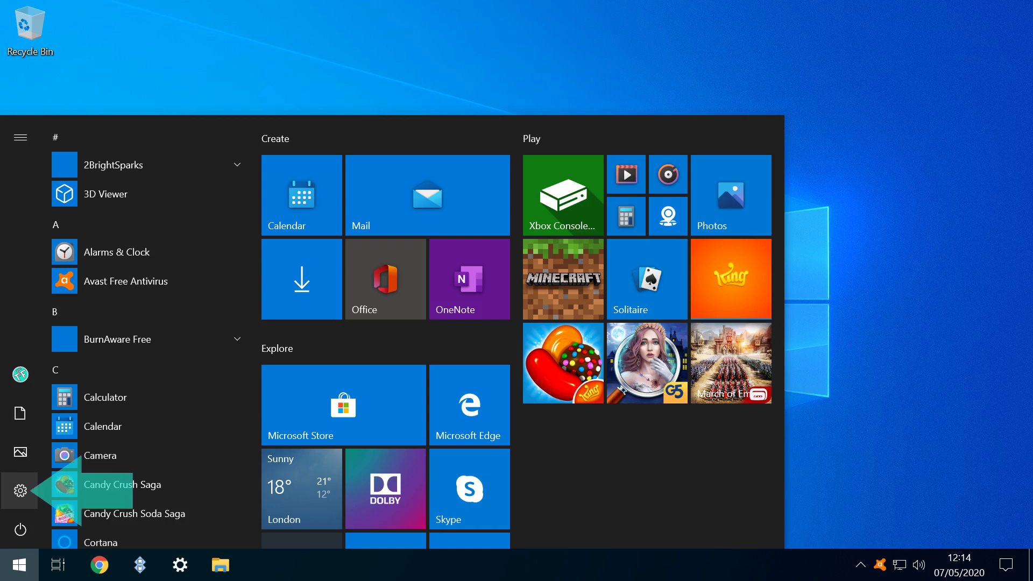
pyautogui.moveTo(20, 491)
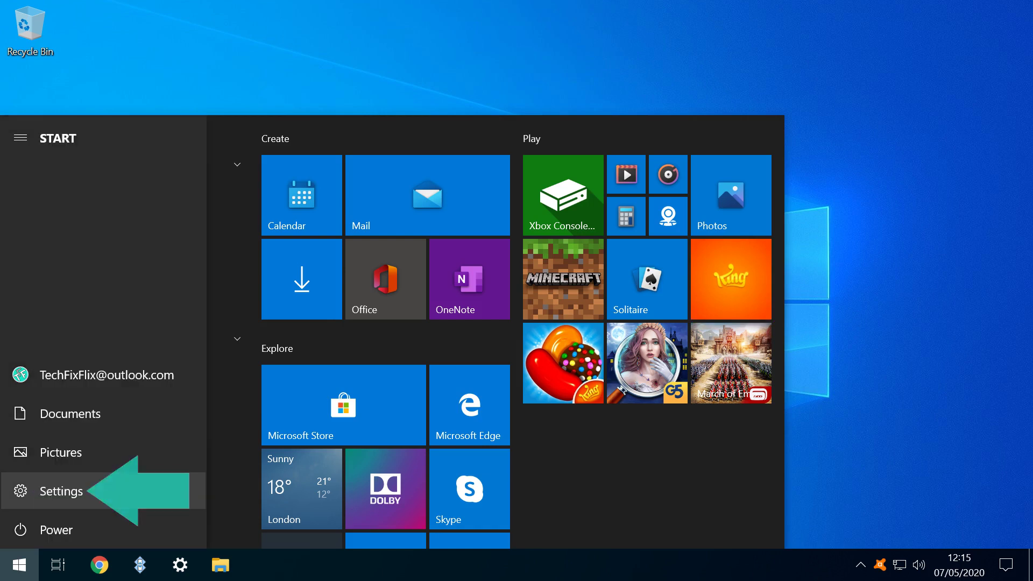
pyautogui.click(21, 491)
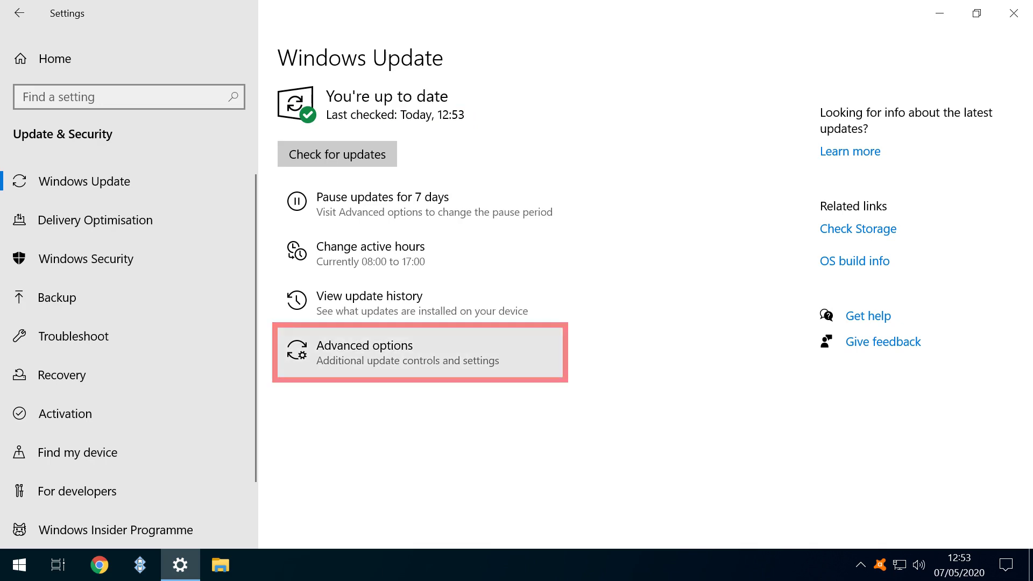
# Step: Open Advanced options from the Windows Update page
pyautogui.click(388, 353)
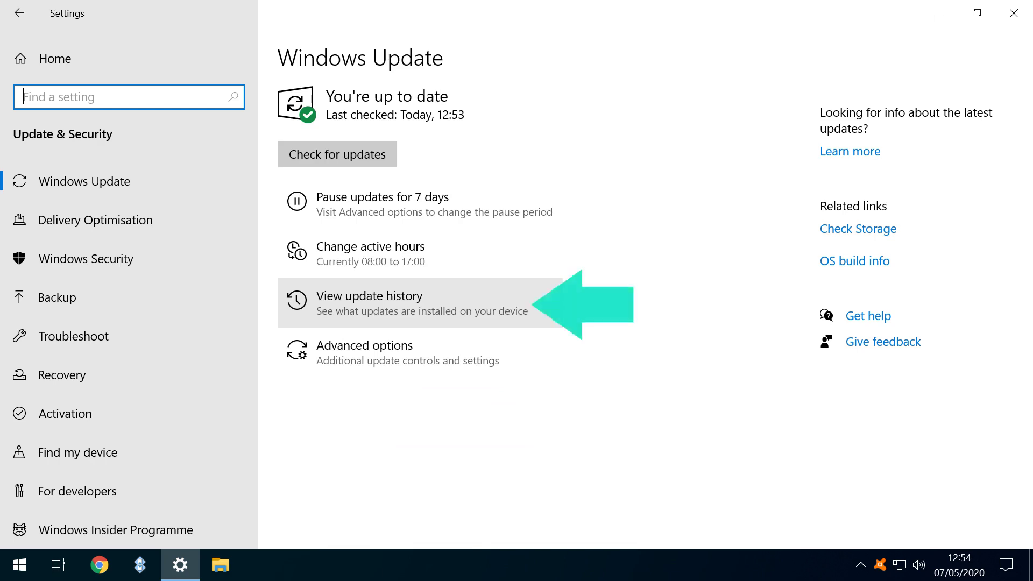
# Step: Open View update history to list the installed updates
pyautogui.click(369, 297)
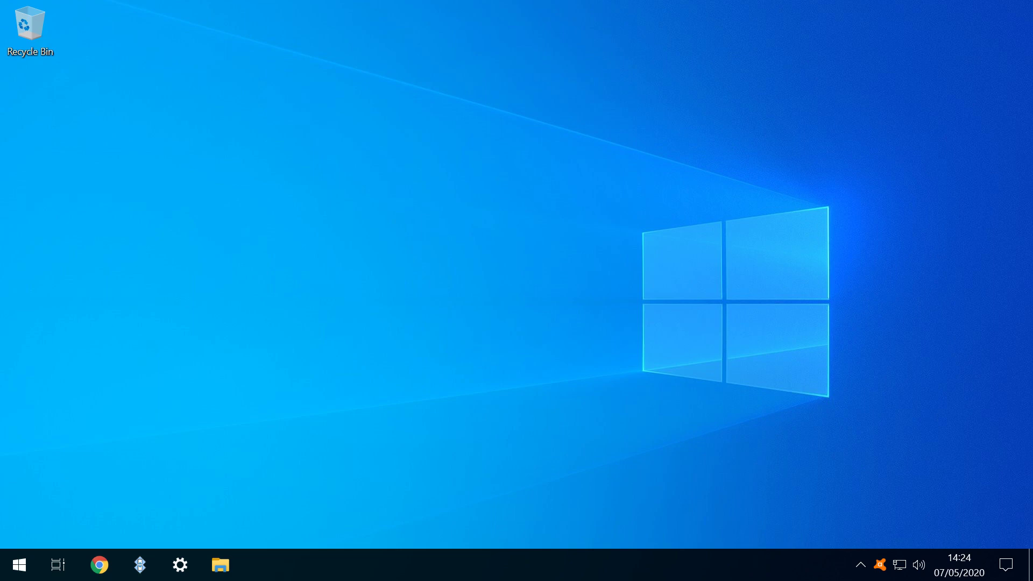
# Step: Launch Microsoft Store from Start and open its '...' options menu
pyautogui.press('super')
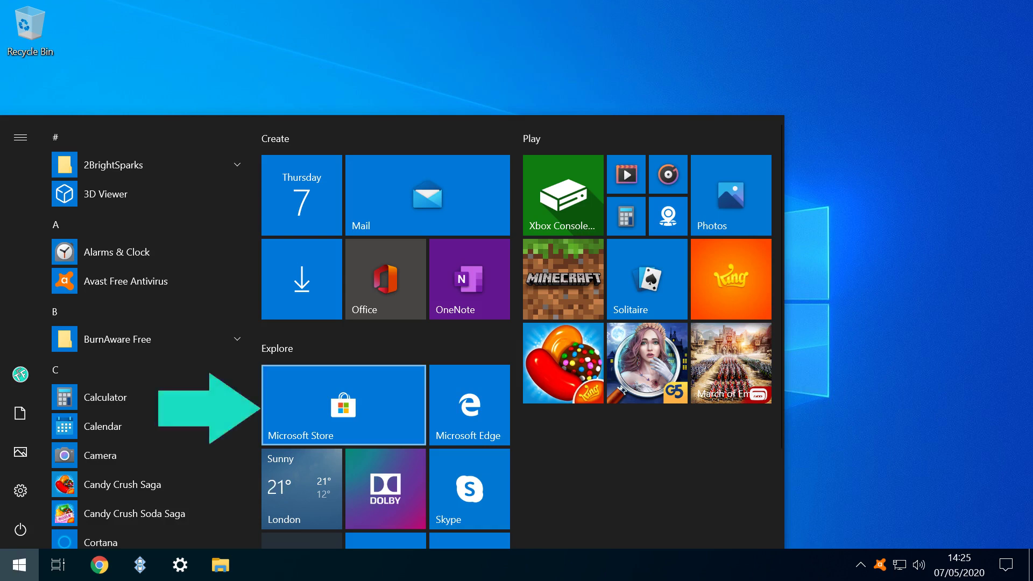
pyautogui.press('Return')
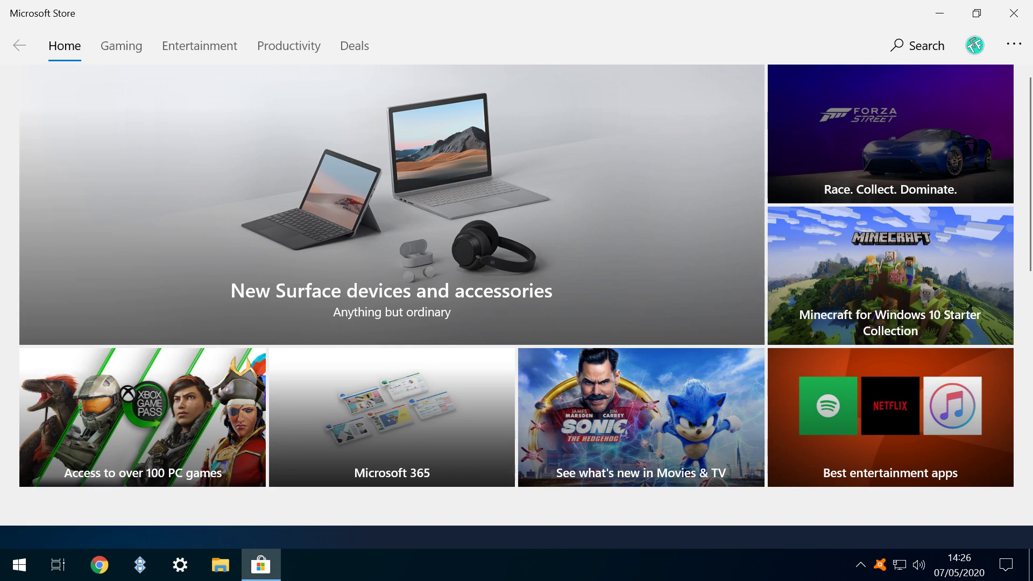
pyautogui.click(1014, 44)
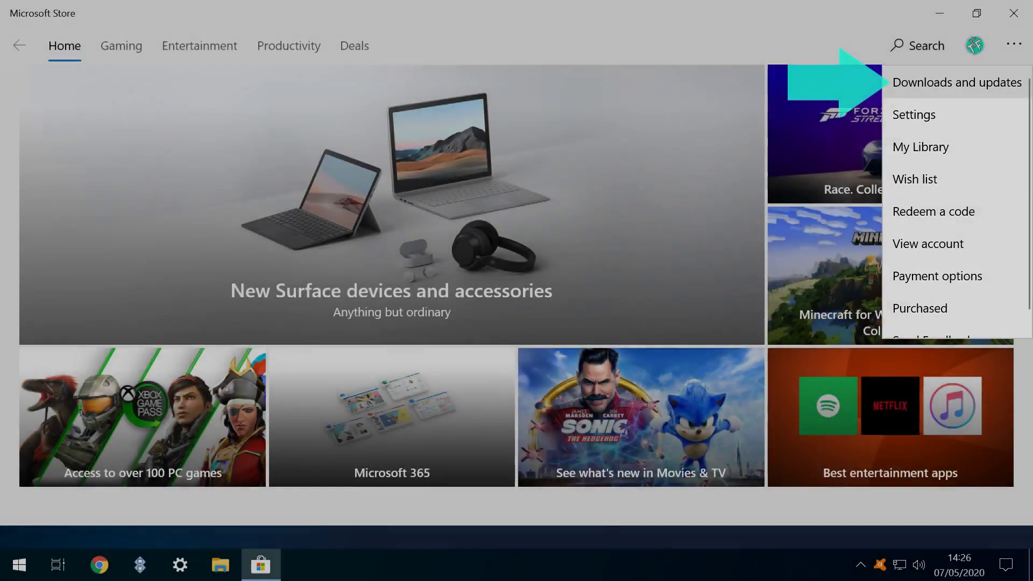
# Step: Open the Downloads and updates page in Microsoft Store
pyautogui.click(957, 83)
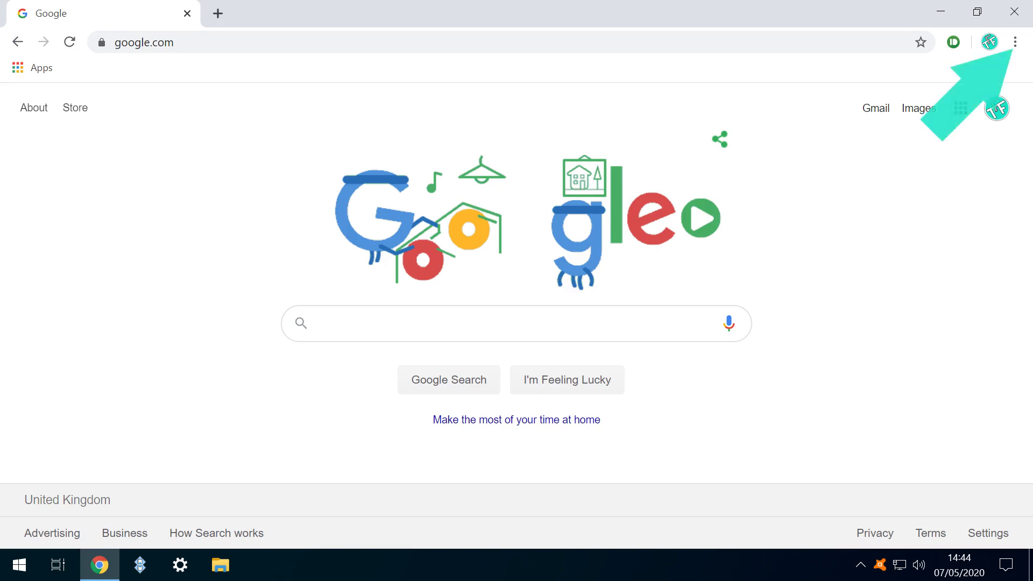
# Step: Open Help > About Google Chrome so Chrome checks for updates
pyautogui.hotkey('alt', 'f')
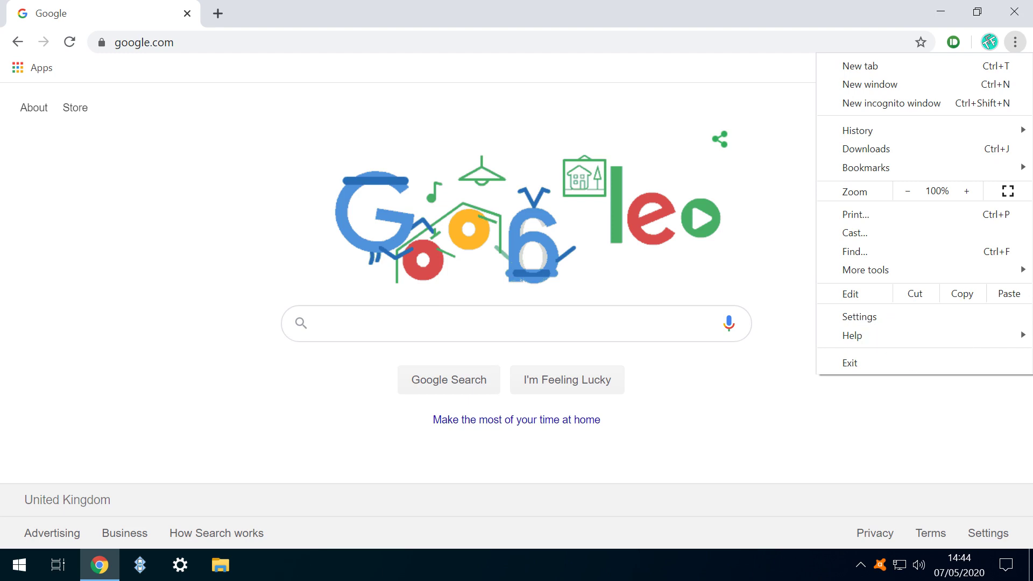
pyautogui.press('e')
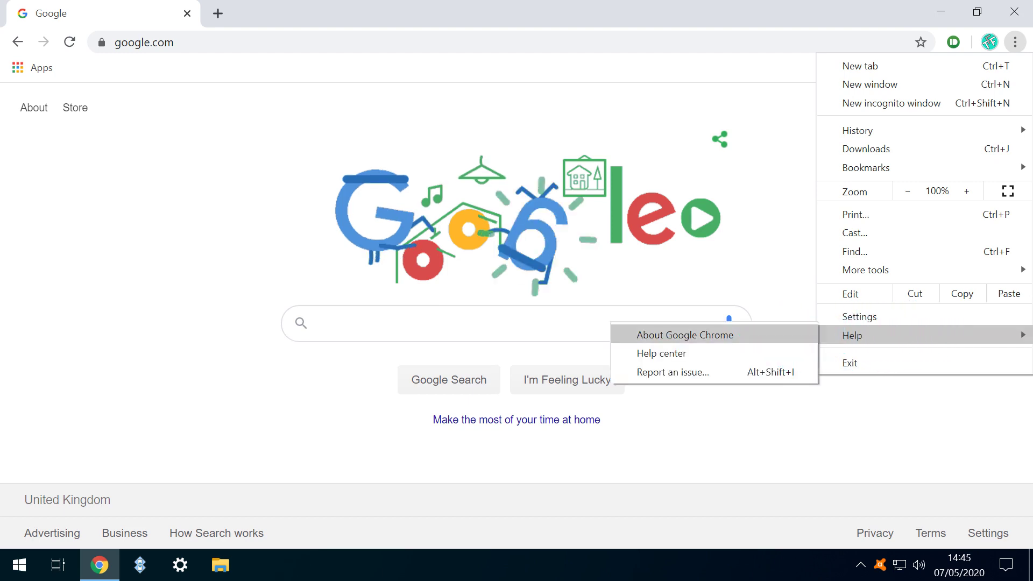
pyautogui.press('Return')
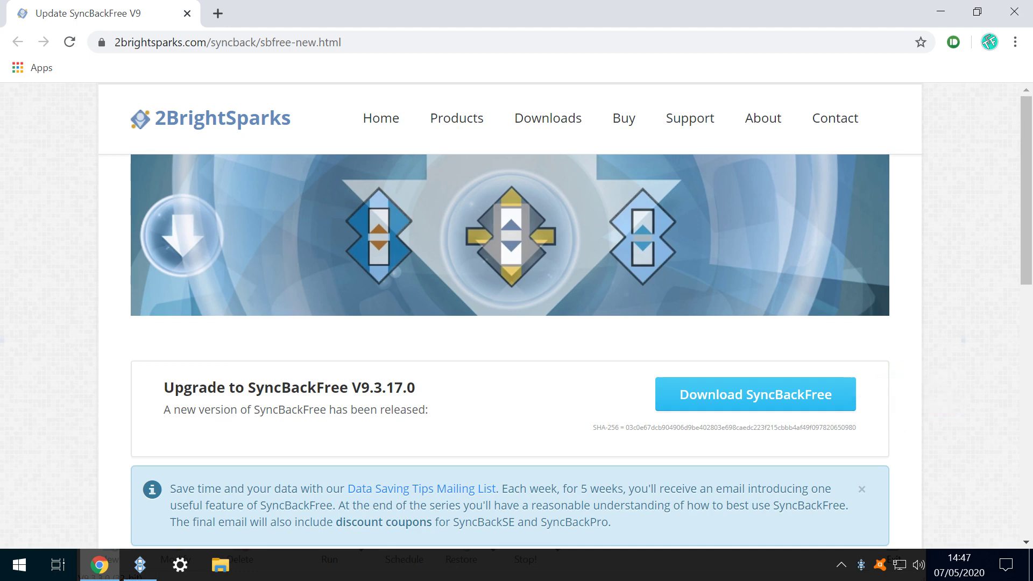
# Step: Download the SyncBackFree installer and approve its User Account Control prompt
pyautogui.click(848, 395)
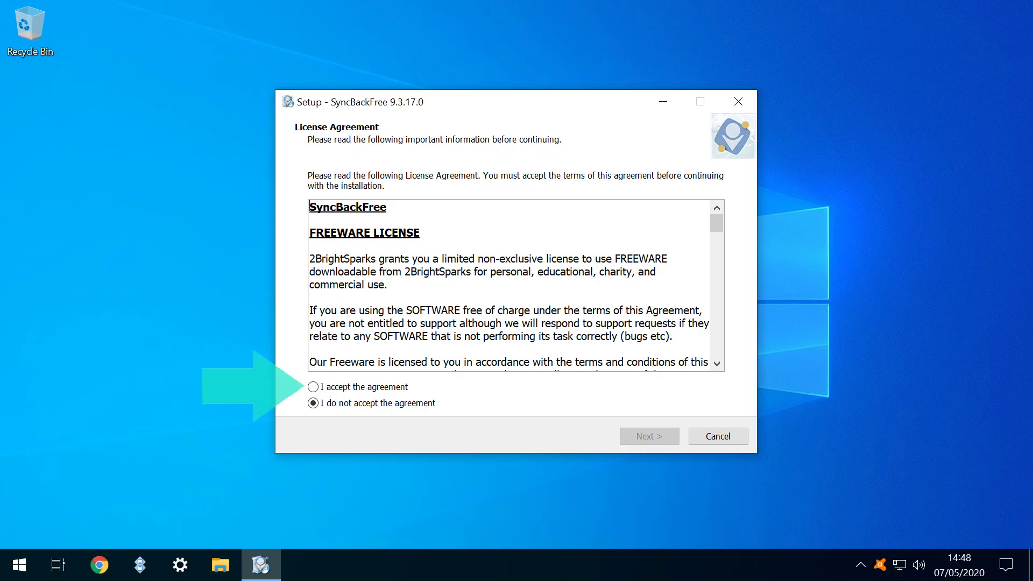
pyautogui.click(313, 386)
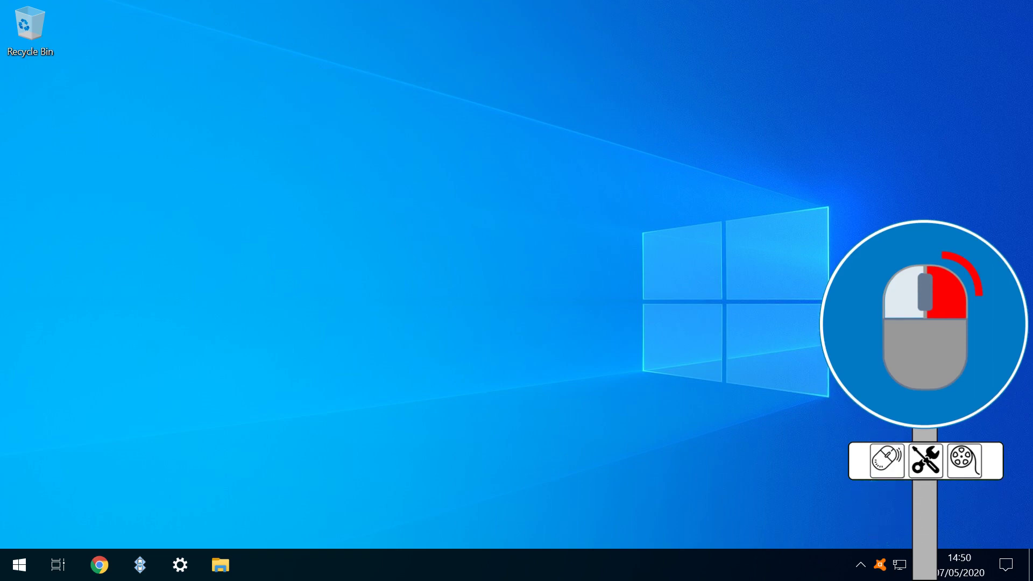
# Step: Show the Avast tray icon's menu with Update, Silent Mode and Virus Chest
pyautogui.rightClick(880, 566)
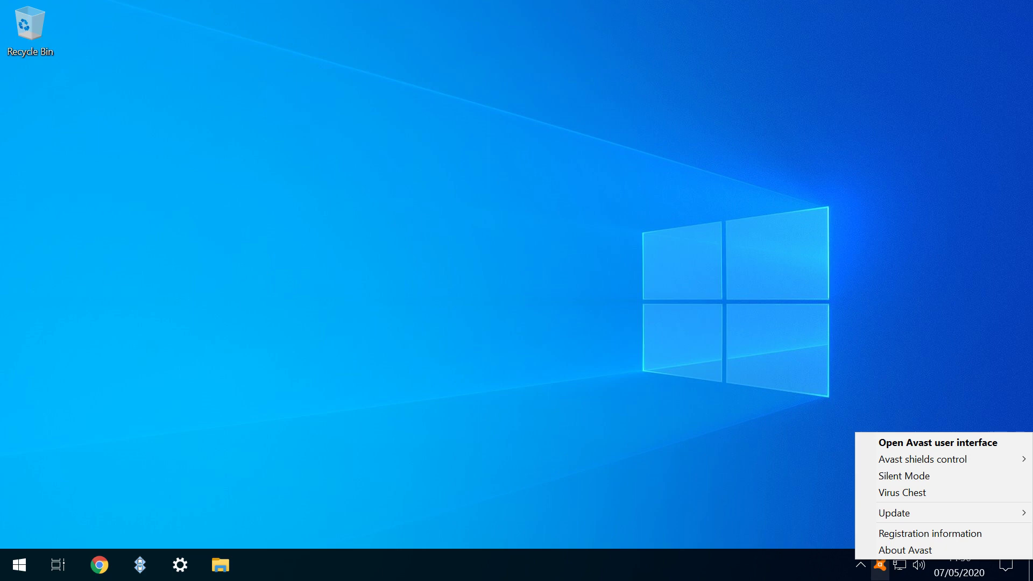
# Step: Choose Update > Engine and virus definitions from the Avast tray menu
pyautogui.click(894, 512)
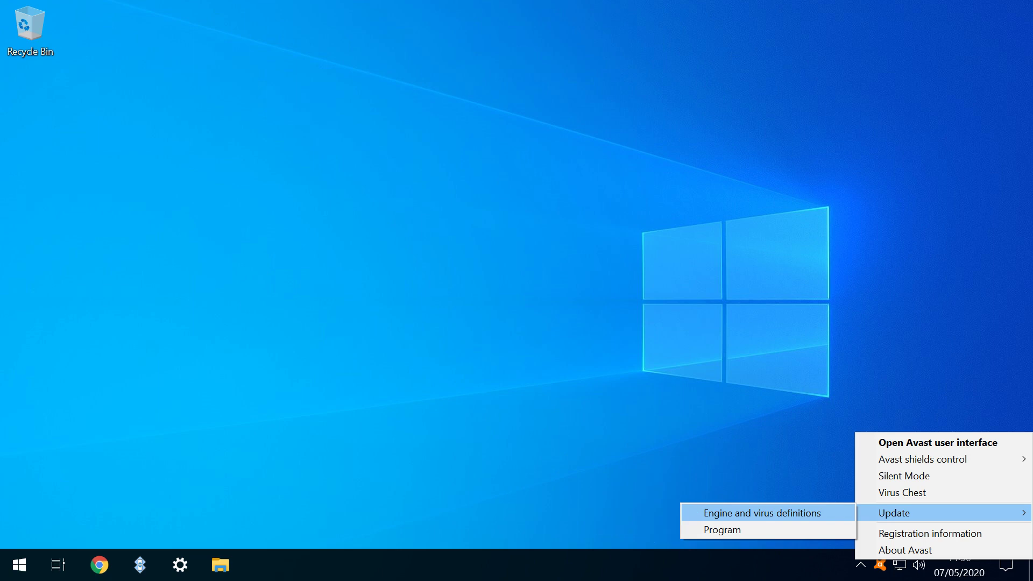
pyautogui.press('Return')
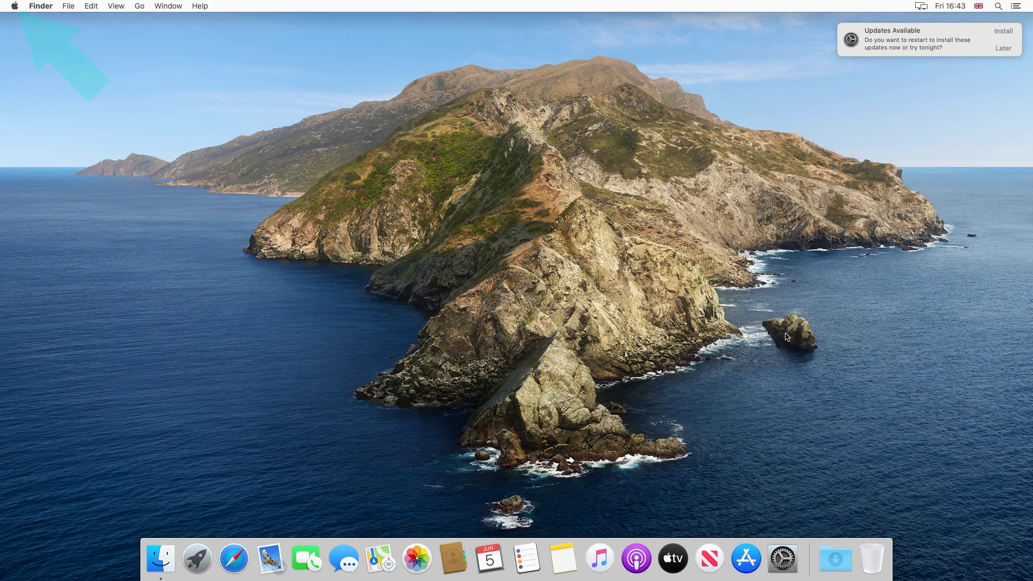
# Step: Open the Apple menu in the macOS menu bar
pyautogui.click(15, 7)
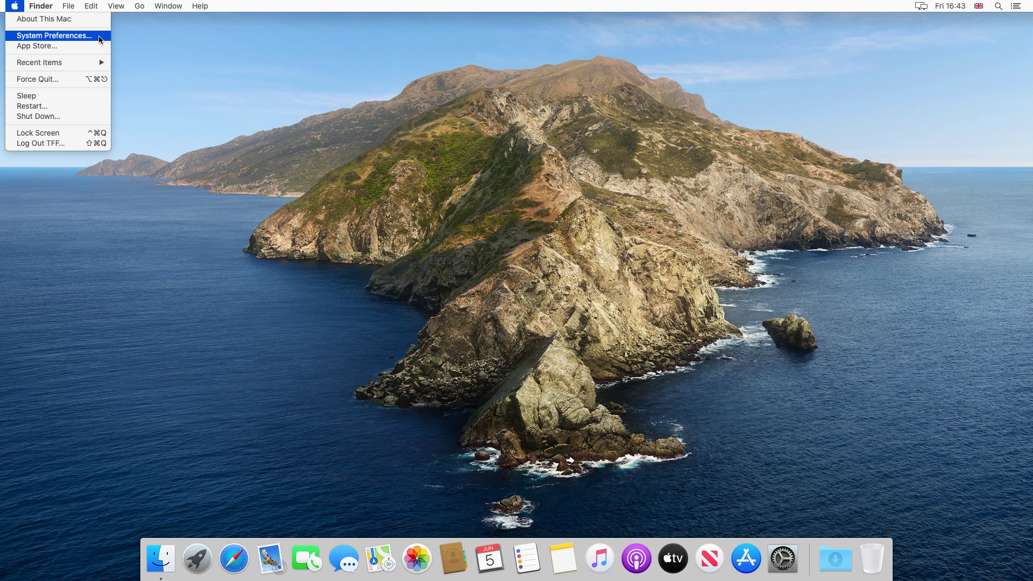
# Step: Review Software Update's advanced automatic update options, then request the macOS Catalina 10.15.5 update
pyautogui.click(99, 39)
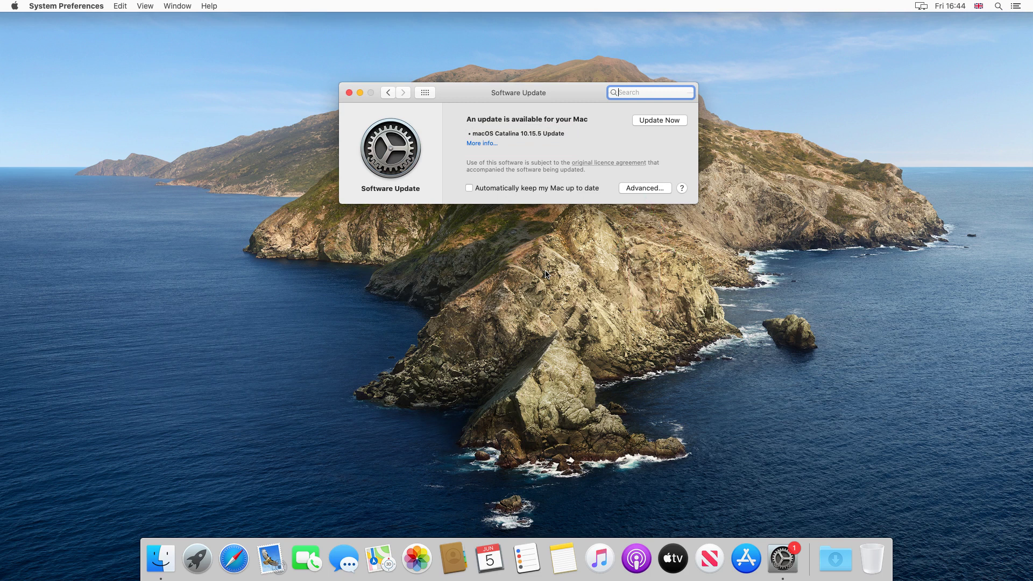
pyautogui.click(642, 188)
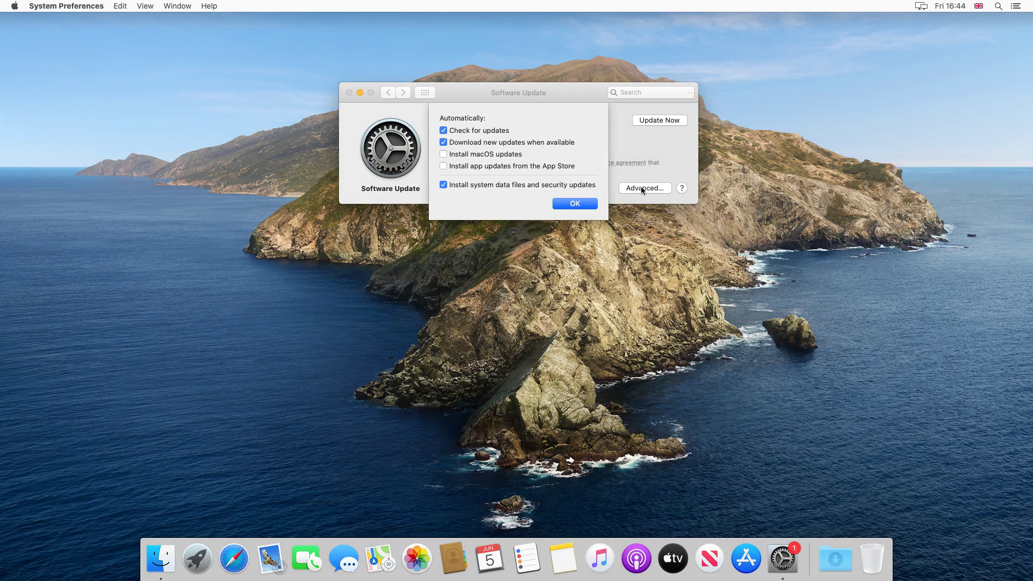
pyautogui.press('Return')
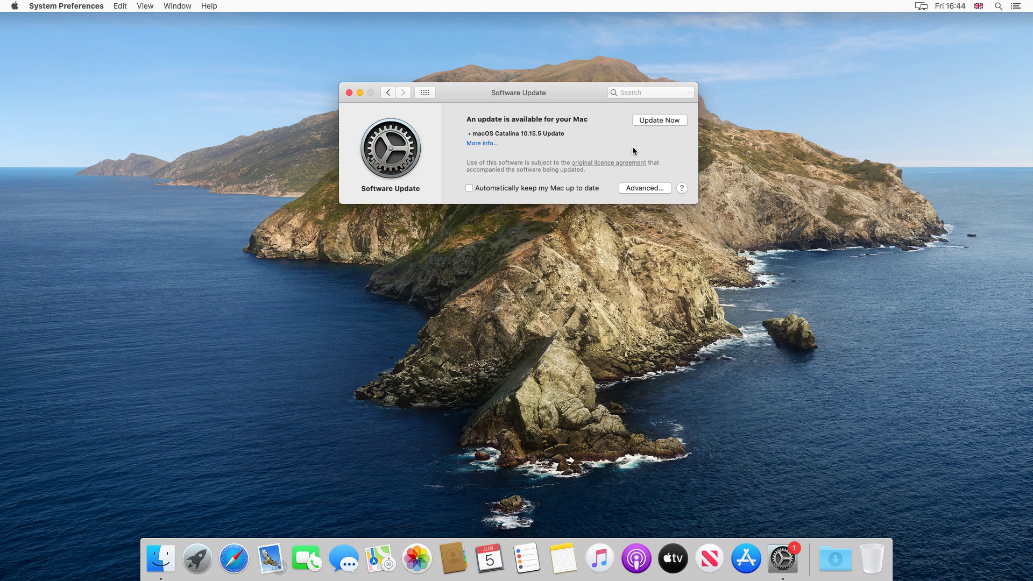
pyautogui.click(660, 120)
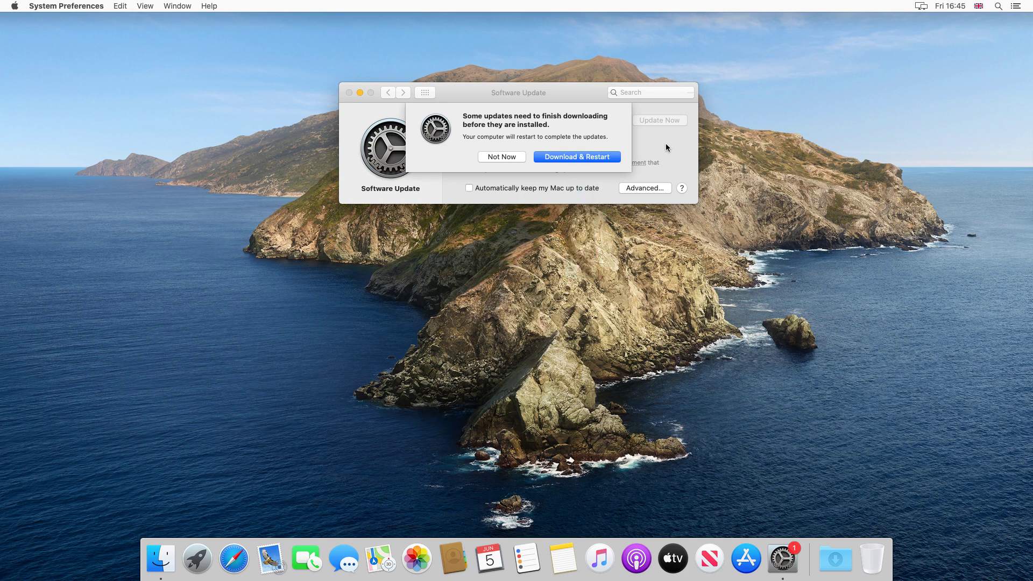
# Step: Choose Download & Restart for the macOS Catalina 10.15.5 update
pyautogui.press('Return')
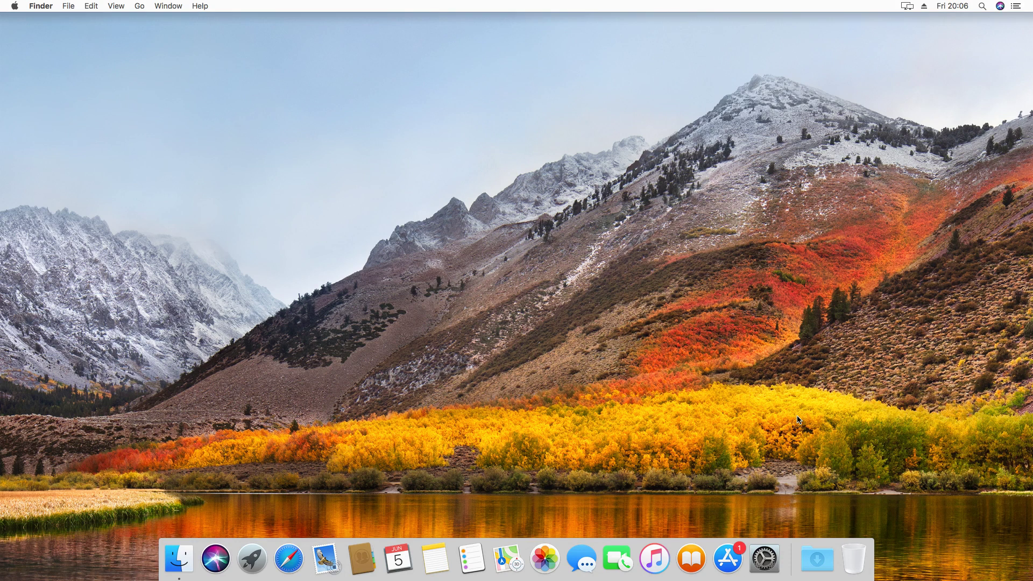
# Step: Launch the Mac App Store from the Dock and show its Updates list
pyautogui.click(728, 559)
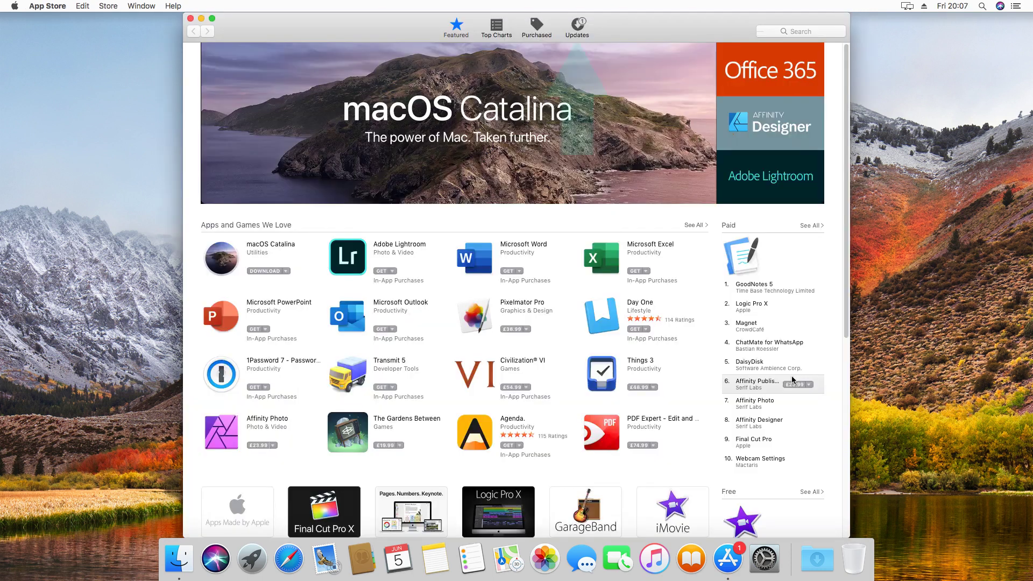
pyautogui.click(577, 26)
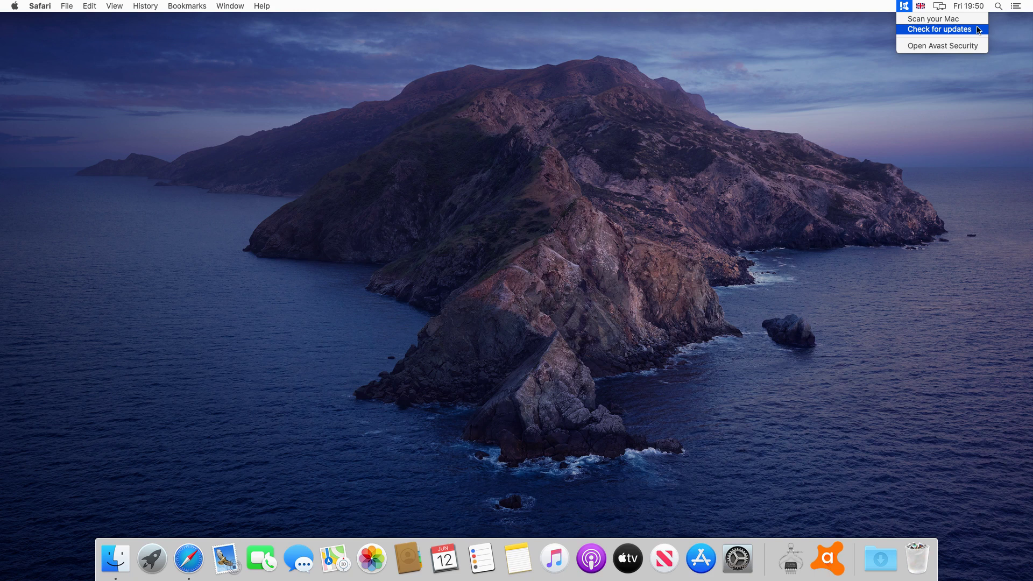
# Step: Run Check for updates from the Avast Security menu-bar icon
pyautogui.click(978, 30)
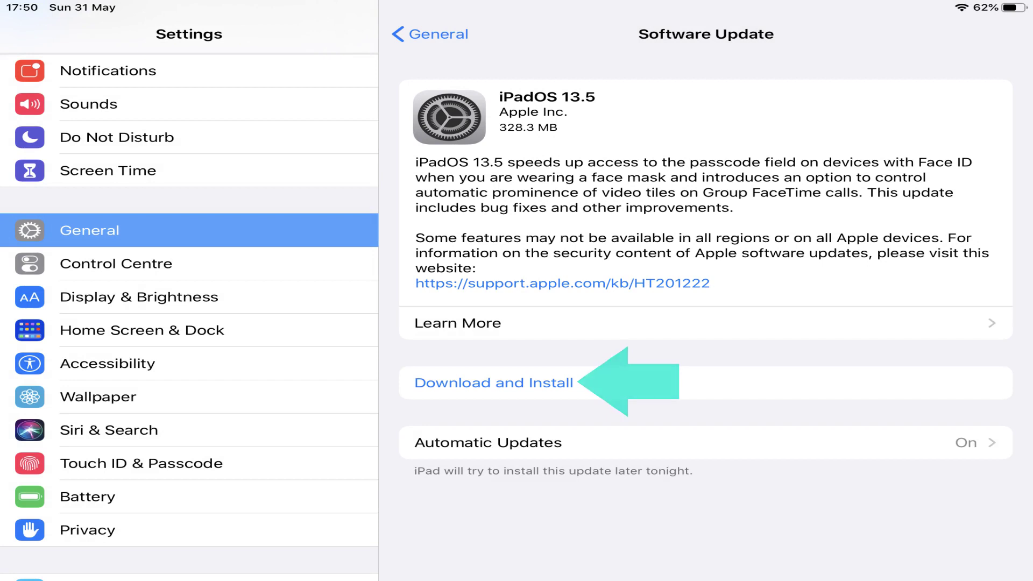
# Step: Request Download and Install for iPadOS 13.5 and enter the device passcode
pyautogui.click(494, 382)
pyautogui.write('1')
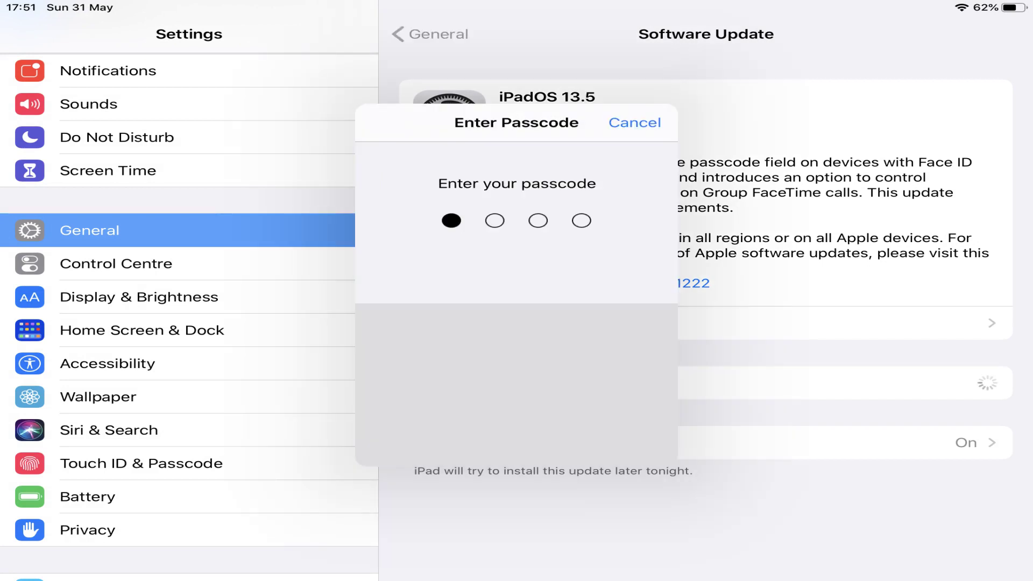
pyautogui.write('111')
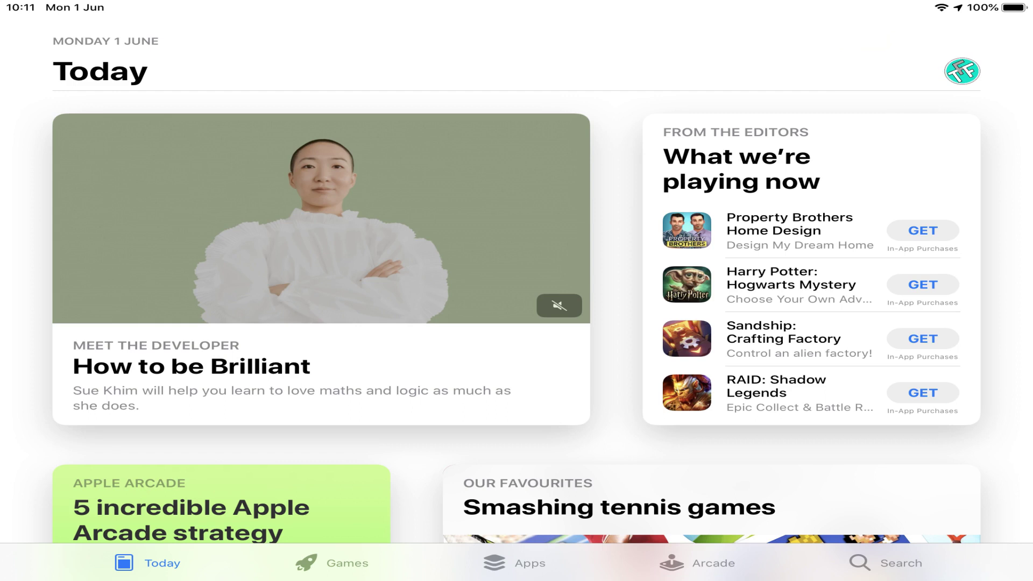
# Step: From the App Store account page, update Spotify and then YouTube
pyautogui.click(962, 72)
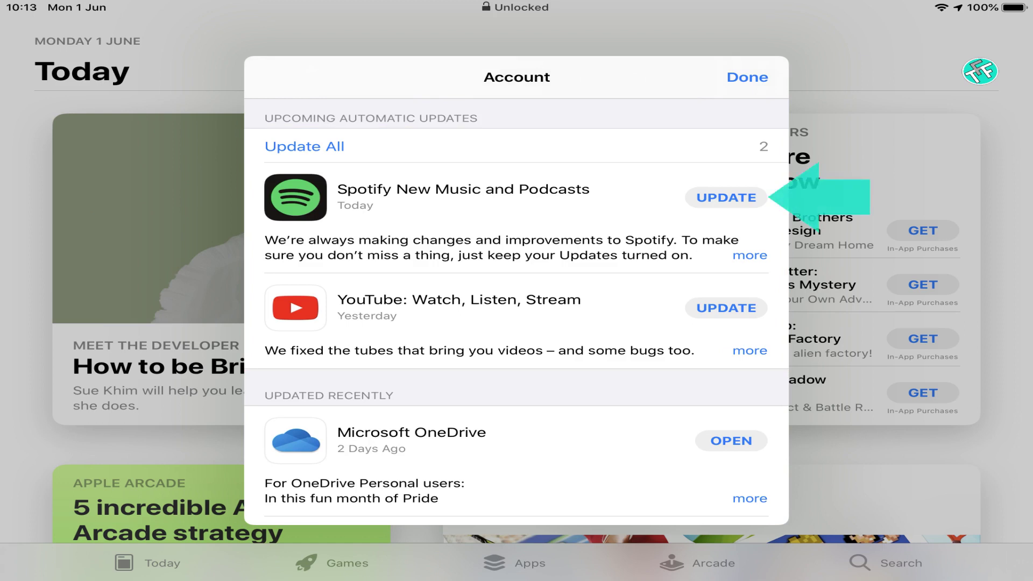
pyautogui.click(726, 197)
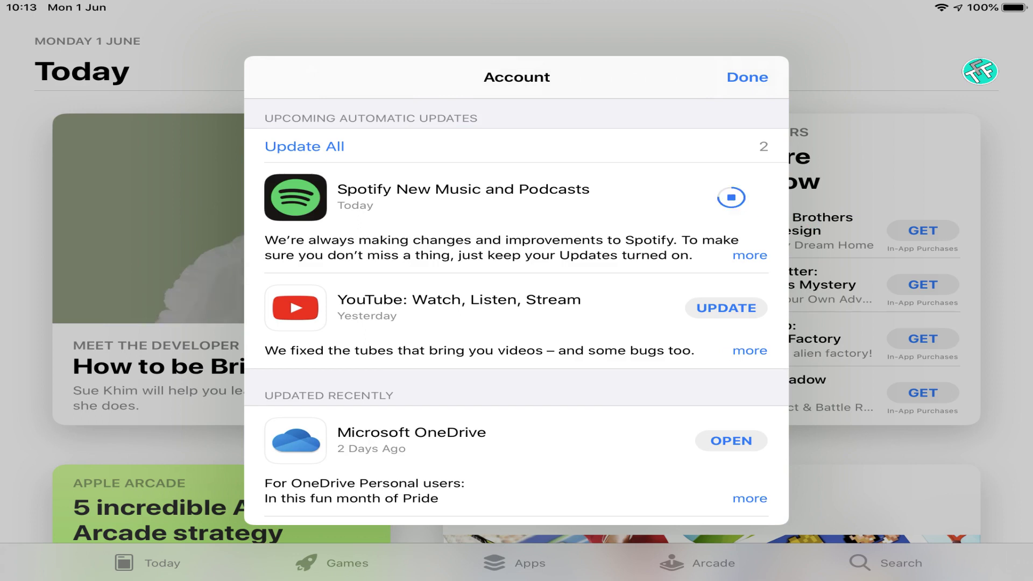
pyautogui.click(726, 308)
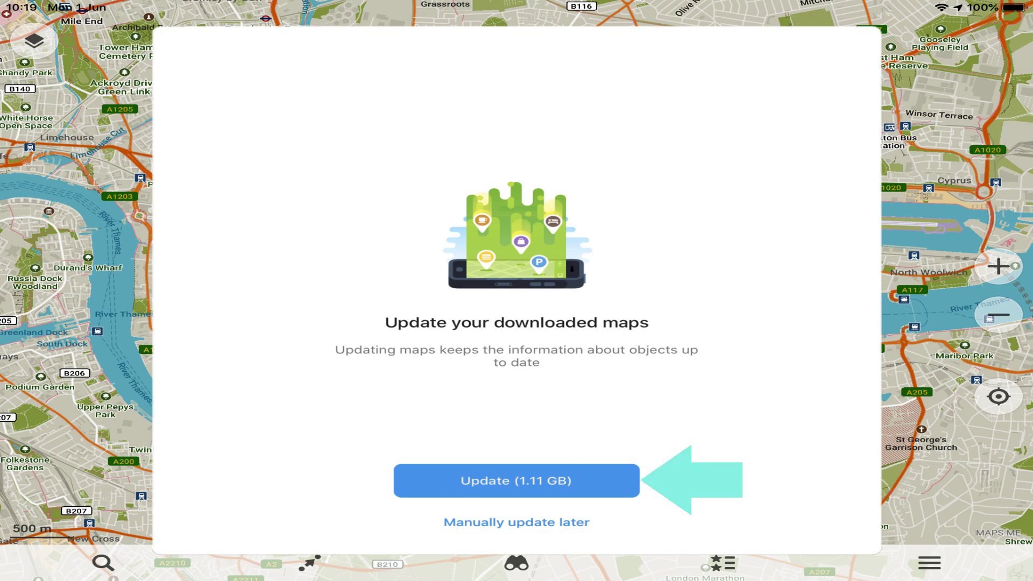
# Step: Accept the 1.11 GB update for MAPS.ME's downloaded maps
pyautogui.click(517, 481)
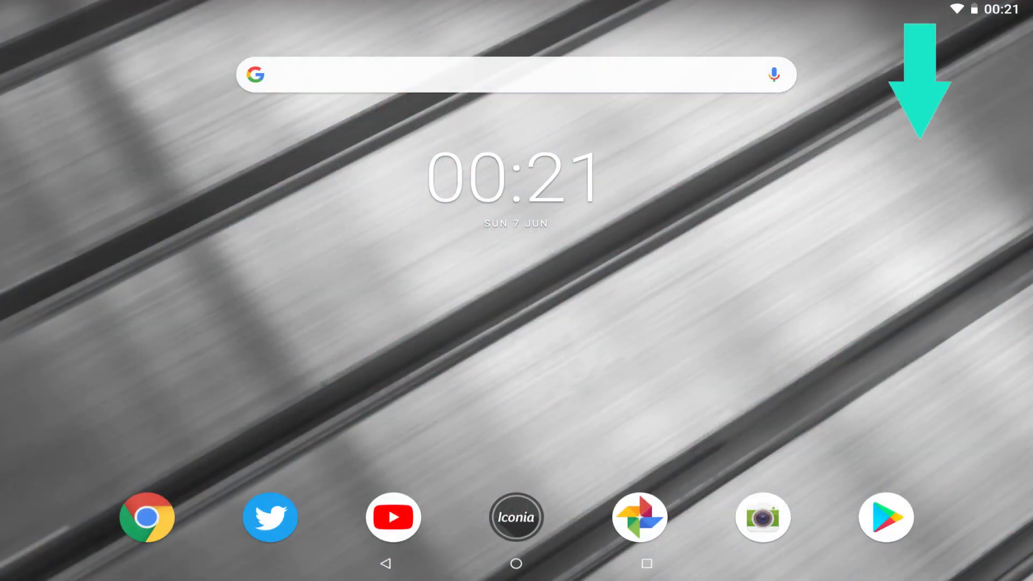
# Step: Reach Android Settings' System page through the quick settings gear
pyautogui.moveTo(920, 3); pyautogui.dragTo(920, 162)
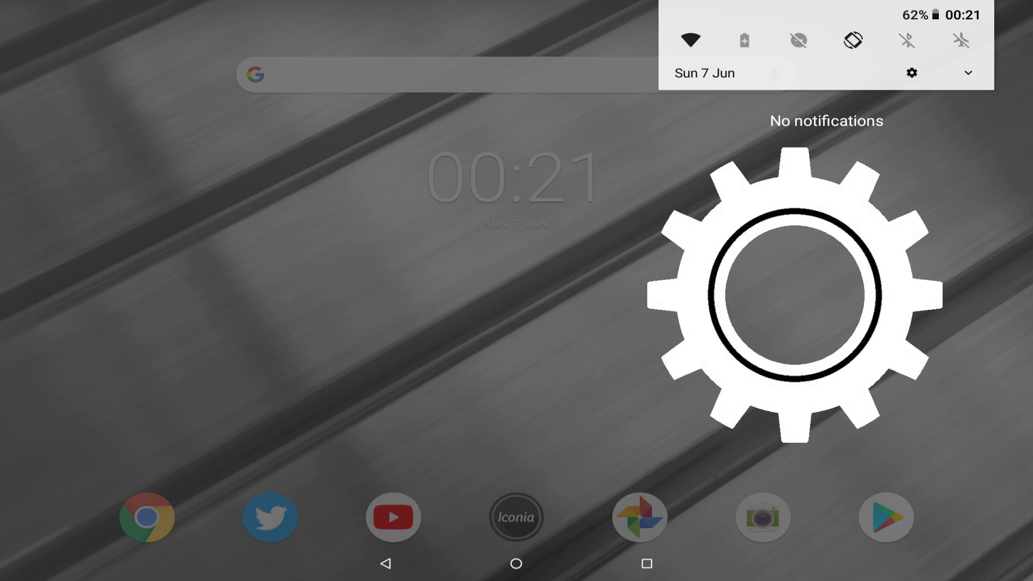
pyautogui.click(912, 73)
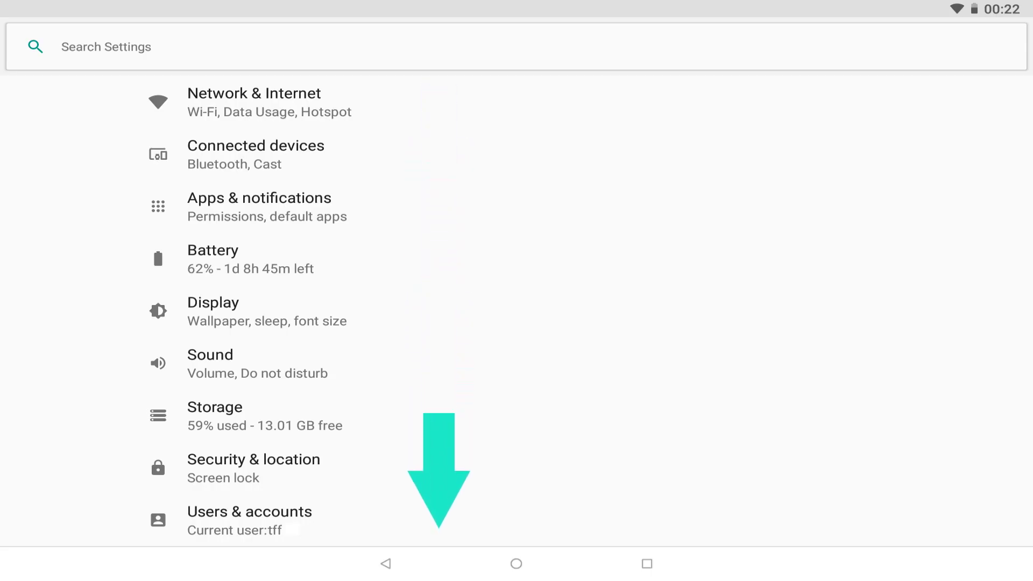
pyautogui.scroll(-5, 517, 309)
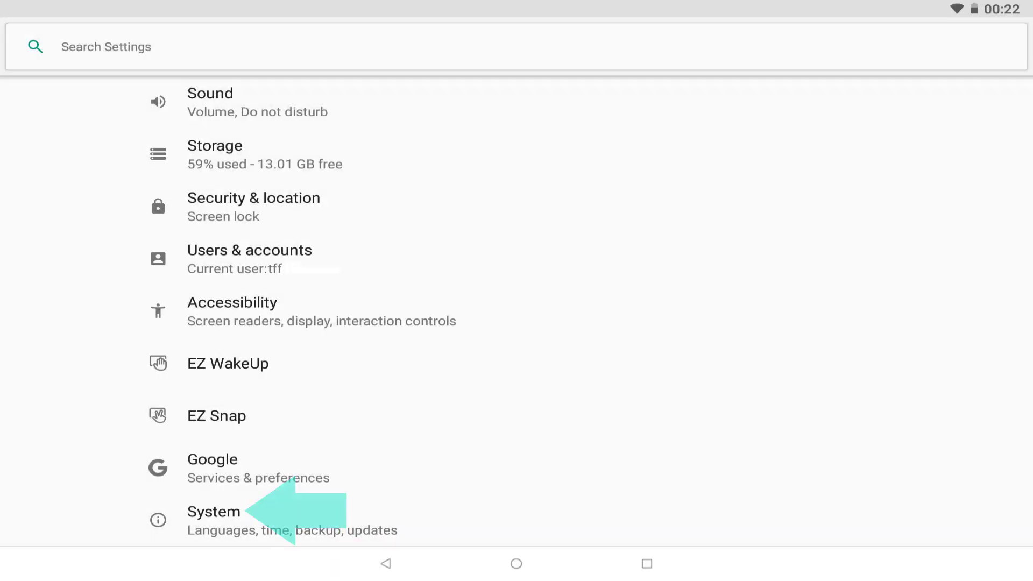
pyautogui.click(214, 520)
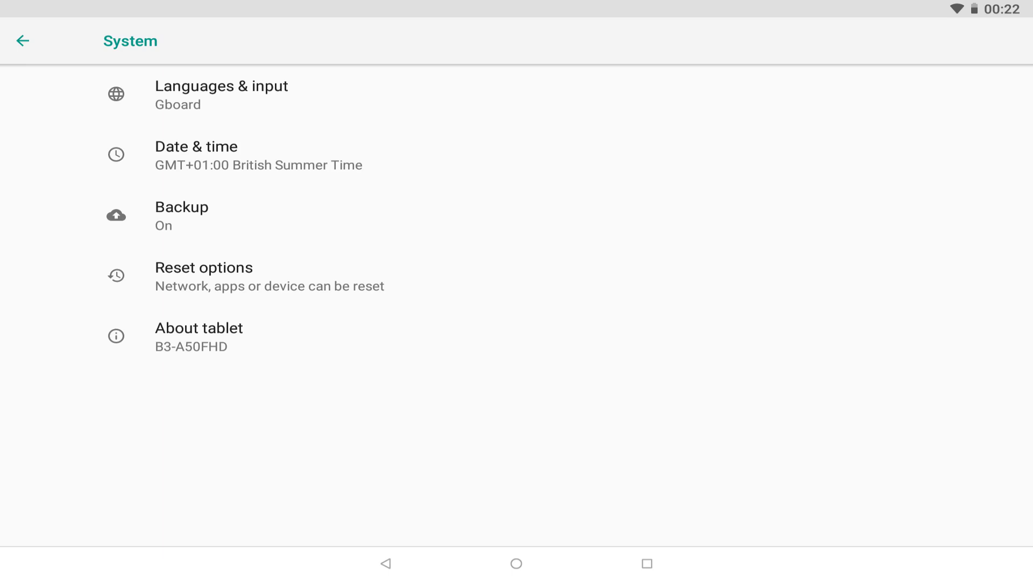
# Step: Run Acer Live Updater's check from About tablet > System updates, confirming the tablet is current
pyautogui.click(199, 333)
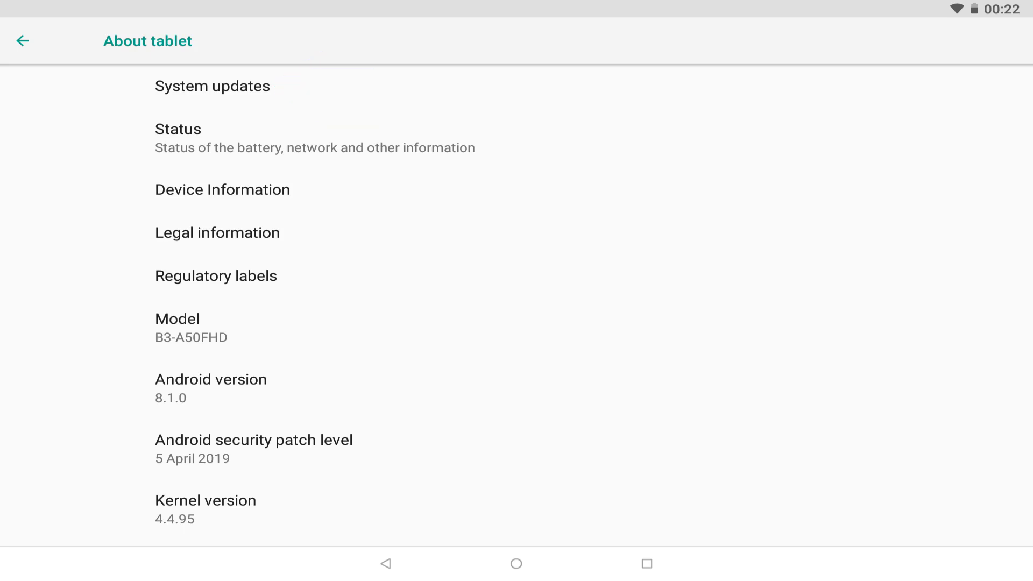
pyautogui.click(212, 86)
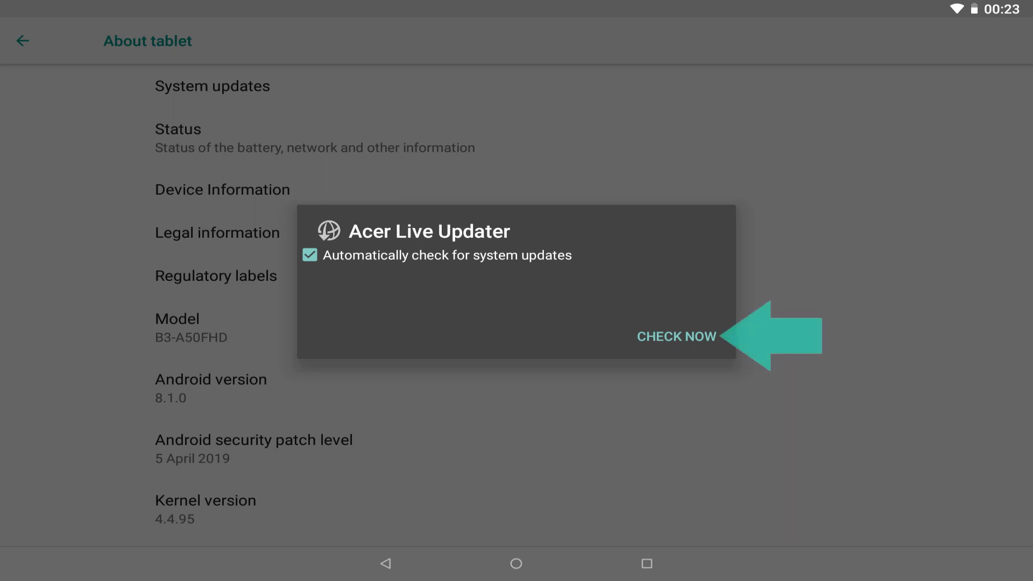
pyautogui.click(676, 336)
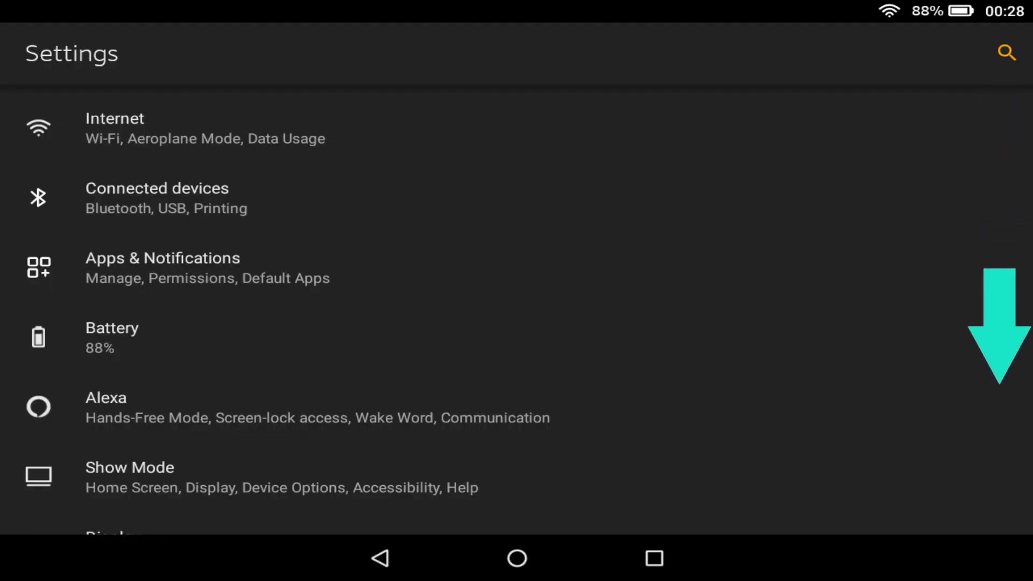
# Step: Check Device Options > System Updates, confirming no updates for Fire OS 6.3.1.5
pyautogui.scroll(-10, 517, 307)
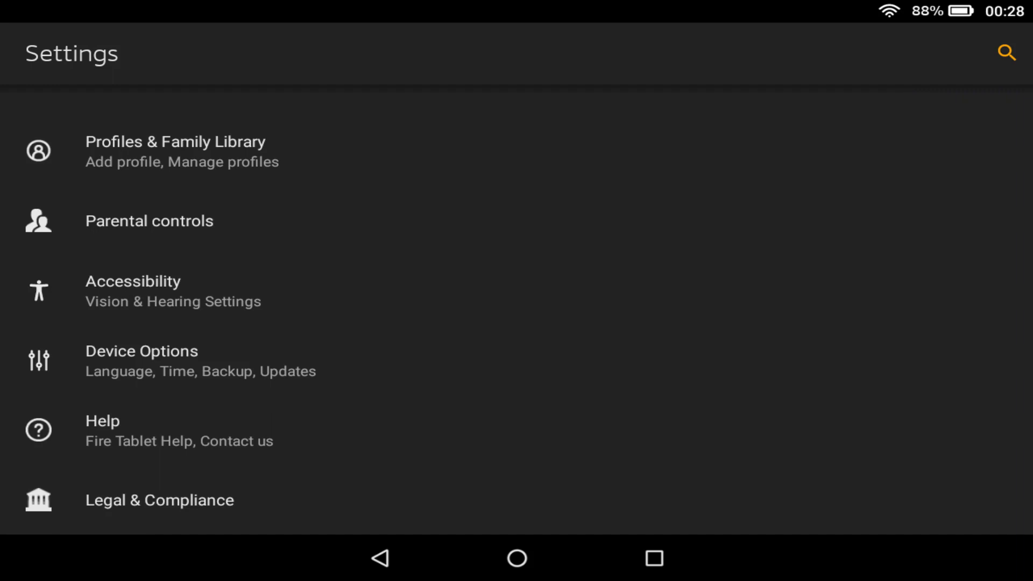
pyautogui.click(142, 361)
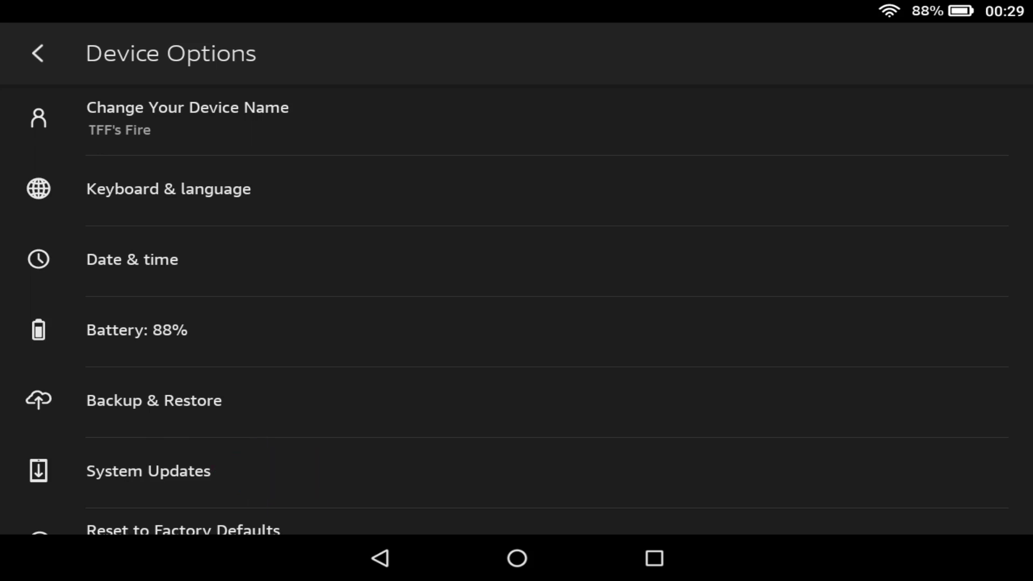
pyautogui.click(149, 471)
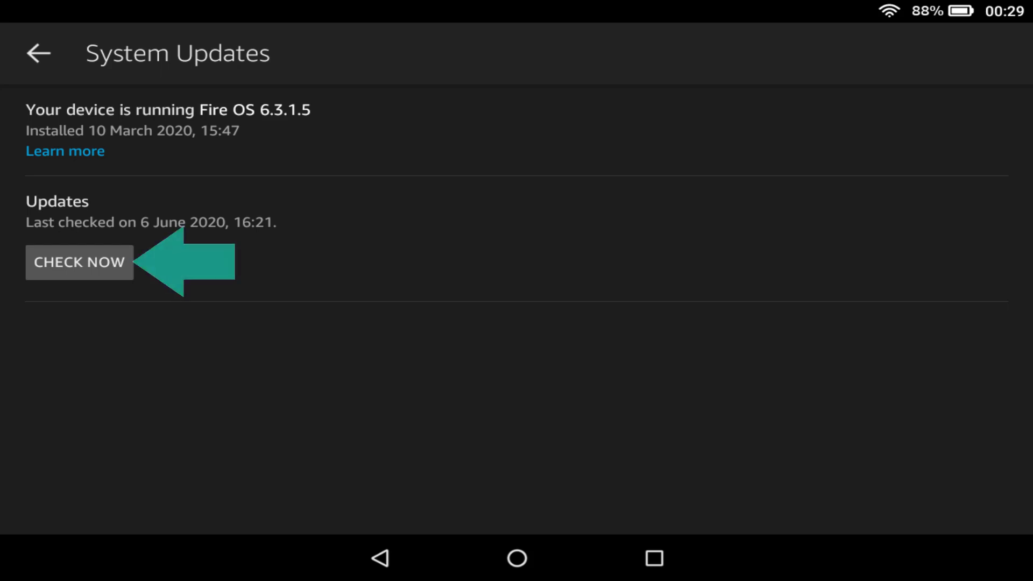
pyautogui.click(79, 262)
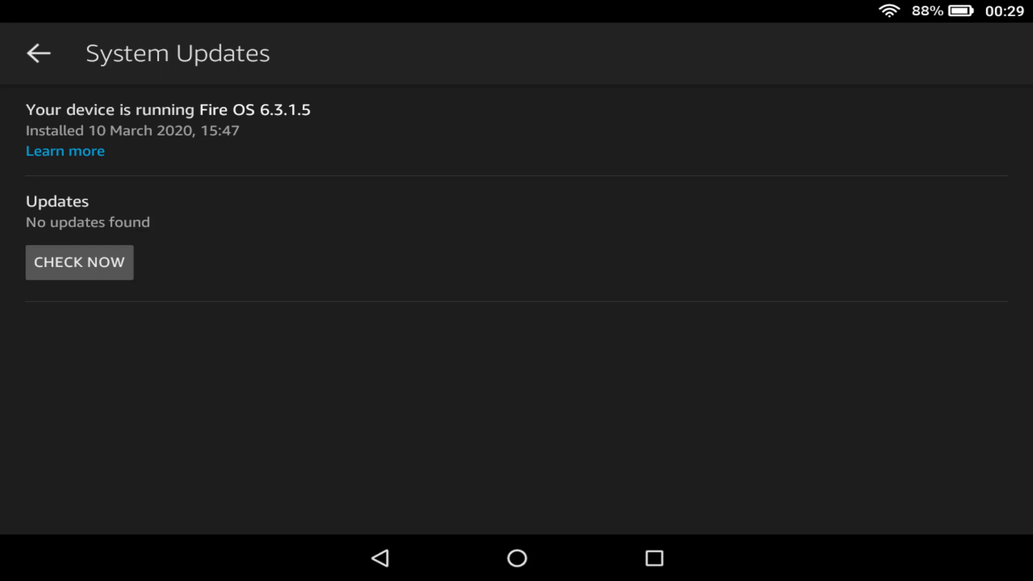